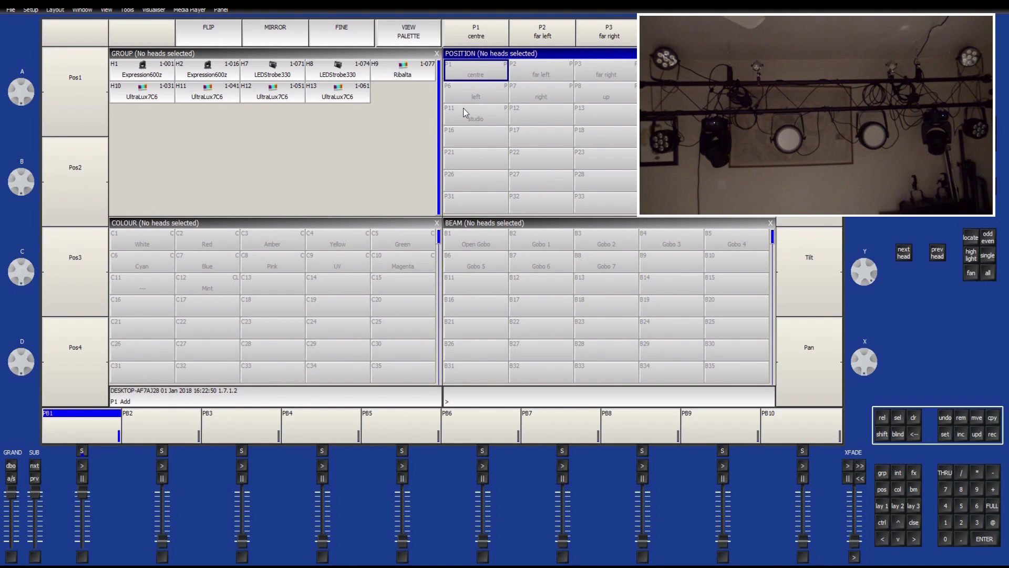
# Step: Record cue 1 on PB1 with UltraLux heads red and Expression600z heads green
pyautogui.click(180, 66)
pyautogui.click(79, 43)
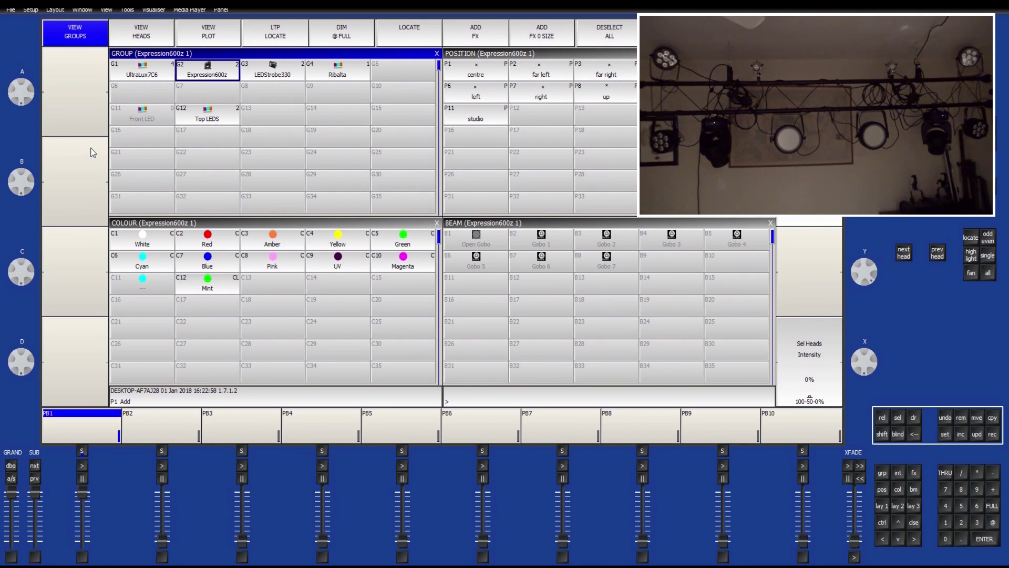
pyautogui.click(142, 69)
pyautogui.click(807, 353)
pyautogui.click(206, 70)
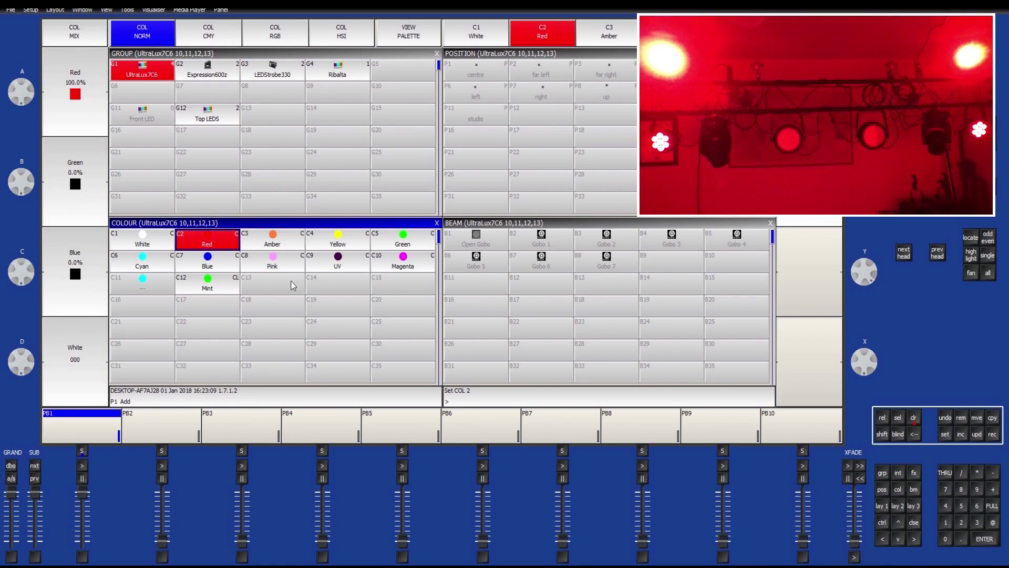
pyautogui.click(403, 238)
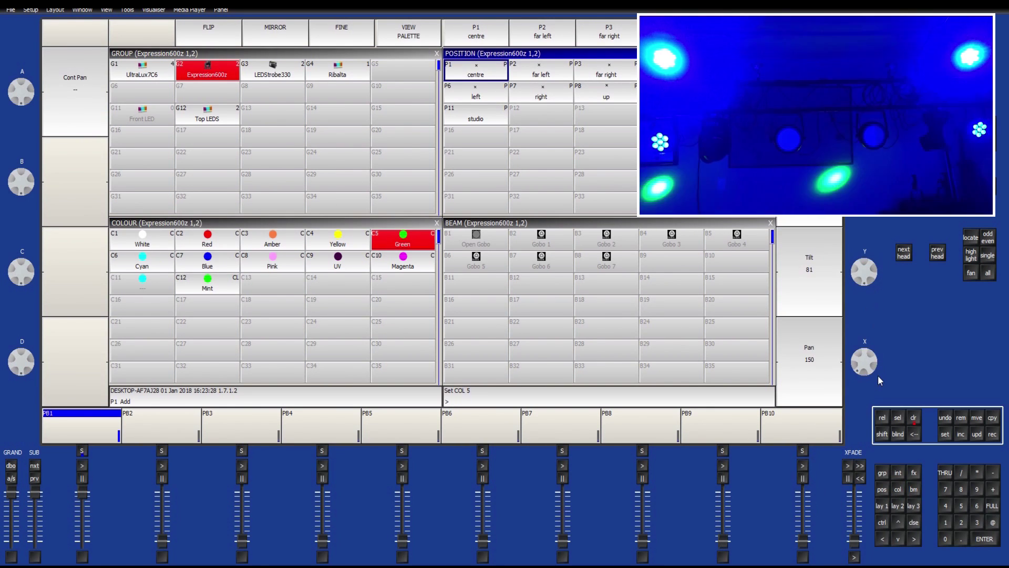
pyautogui.click(992, 433)
pyautogui.click(82, 450)
pyautogui.click(142, 69)
# Step: Record cue 2 on PB1 with the Expression600z heads white and aimed at centre
pyautogui.click(207, 69)
pyautogui.click(142, 238)
pyautogui.click(476, 69)
pyautogui.click(992, 433)
pyautogui.click(82, 451)
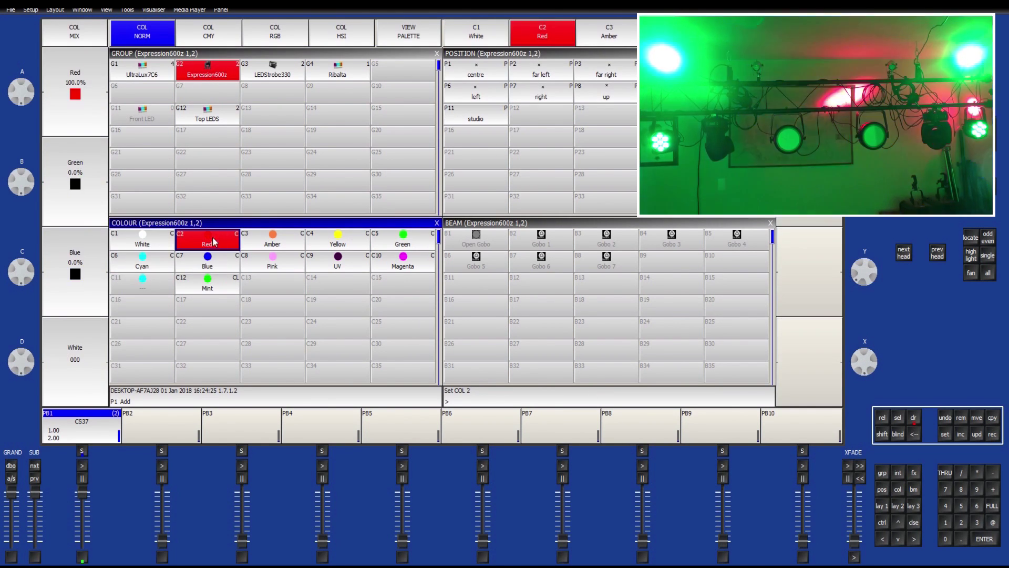
# Step: Record cue 3 on PB1 with the moving heads red and aimed right
pyautogui.click(207, 239)
pyautogui.click(541, 93)
pyautogui.click(993, 433)
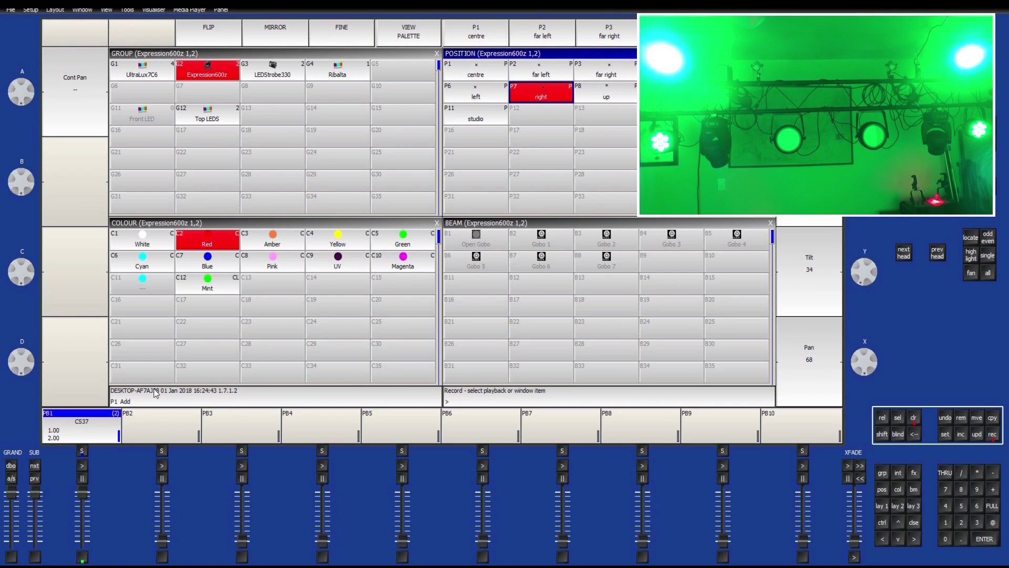
pyautogui.click(82, 450)
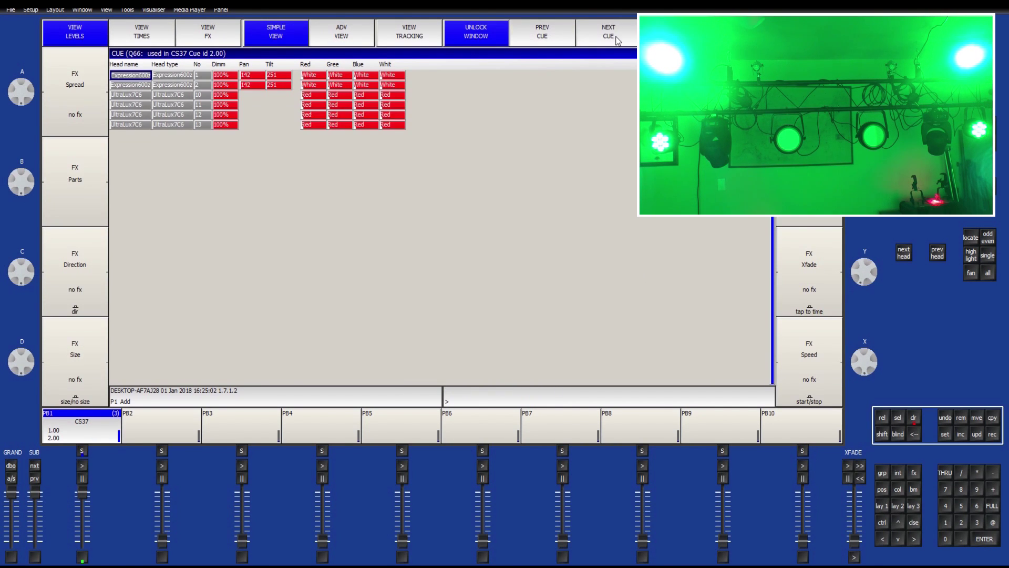
# Step: Return to the group and palette windows and clear the programmer
pyautogui.click(75, 36)
pyautogui.hotkey('ctrl', 'BackSpace')
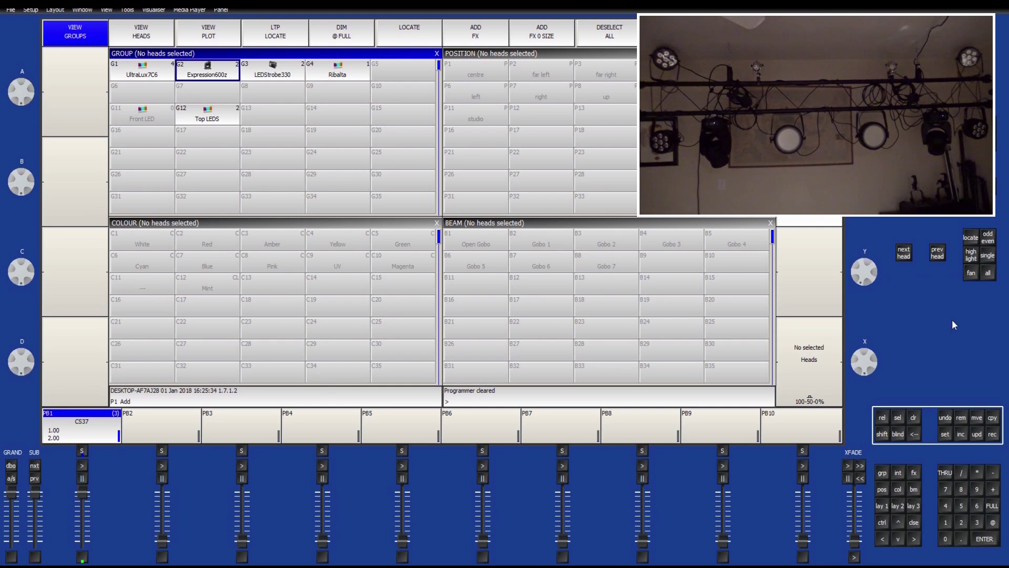
# Step: Include cue 3 of PB1 back into the programmer
pyautogui.click(960, 434)
pyautogui.click(978, 519)
pyautogui.click(82, 451)
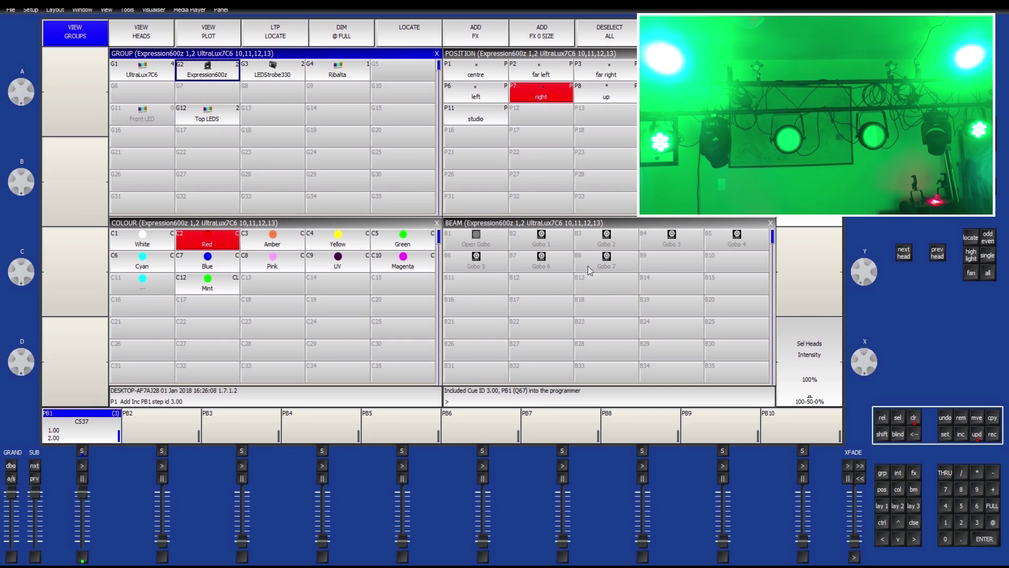
# Step: Select group G2 Expression600z and tilt the heads from 34 to 72
pyautogui.click(197, 73)
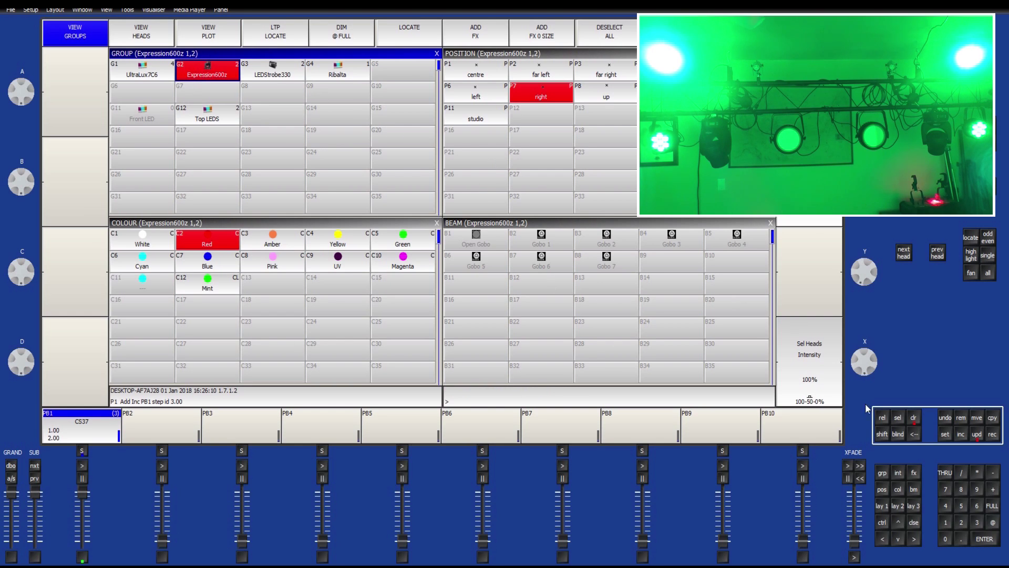
pyautogui.click(884, 493)
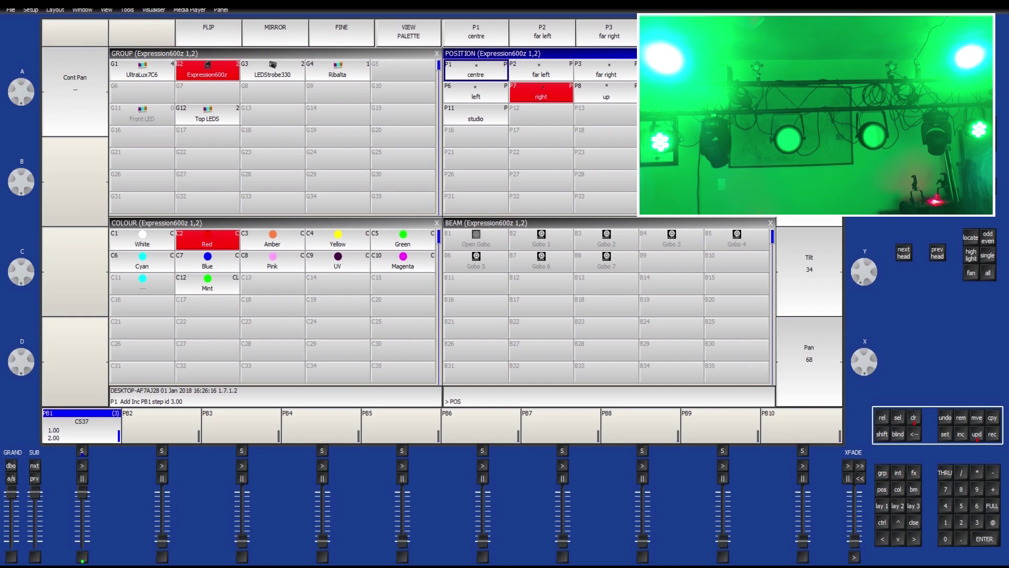
pyautogui.moveTo(865, 273)
pyautogui.mouseDown()
pyautogui.moveTo(876, 296)
pyautogui.moveTo(873, 283)
pyautogui.mouseUp()
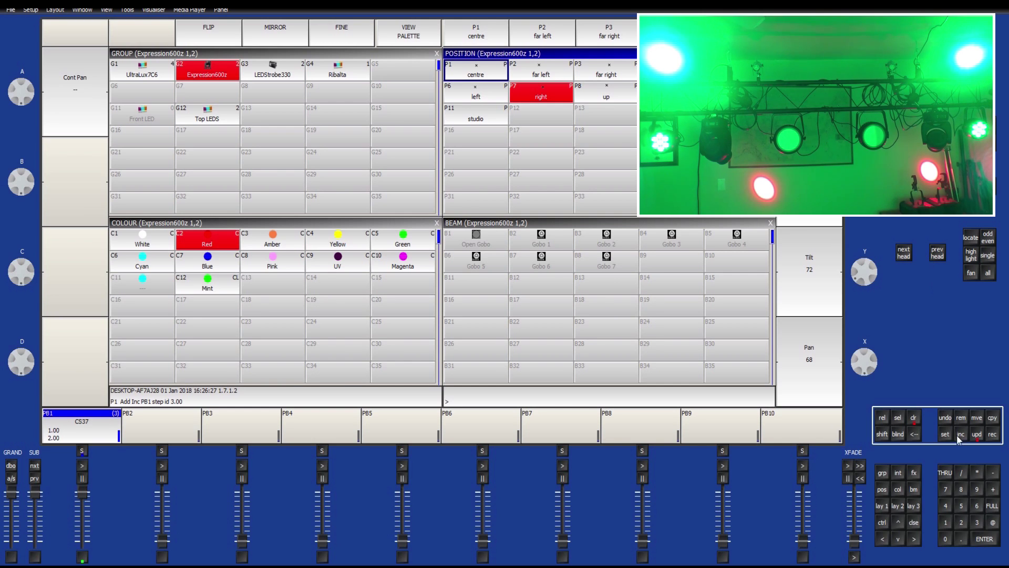
# Step: Update cue 3 on PB1 with the new moving-head tilt
pyautogui.click(976, 439)
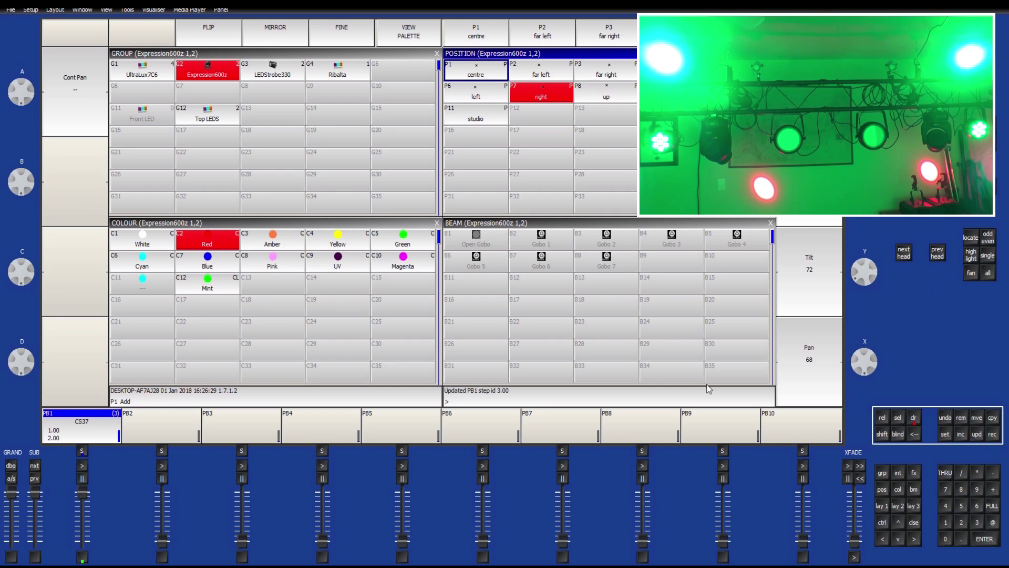